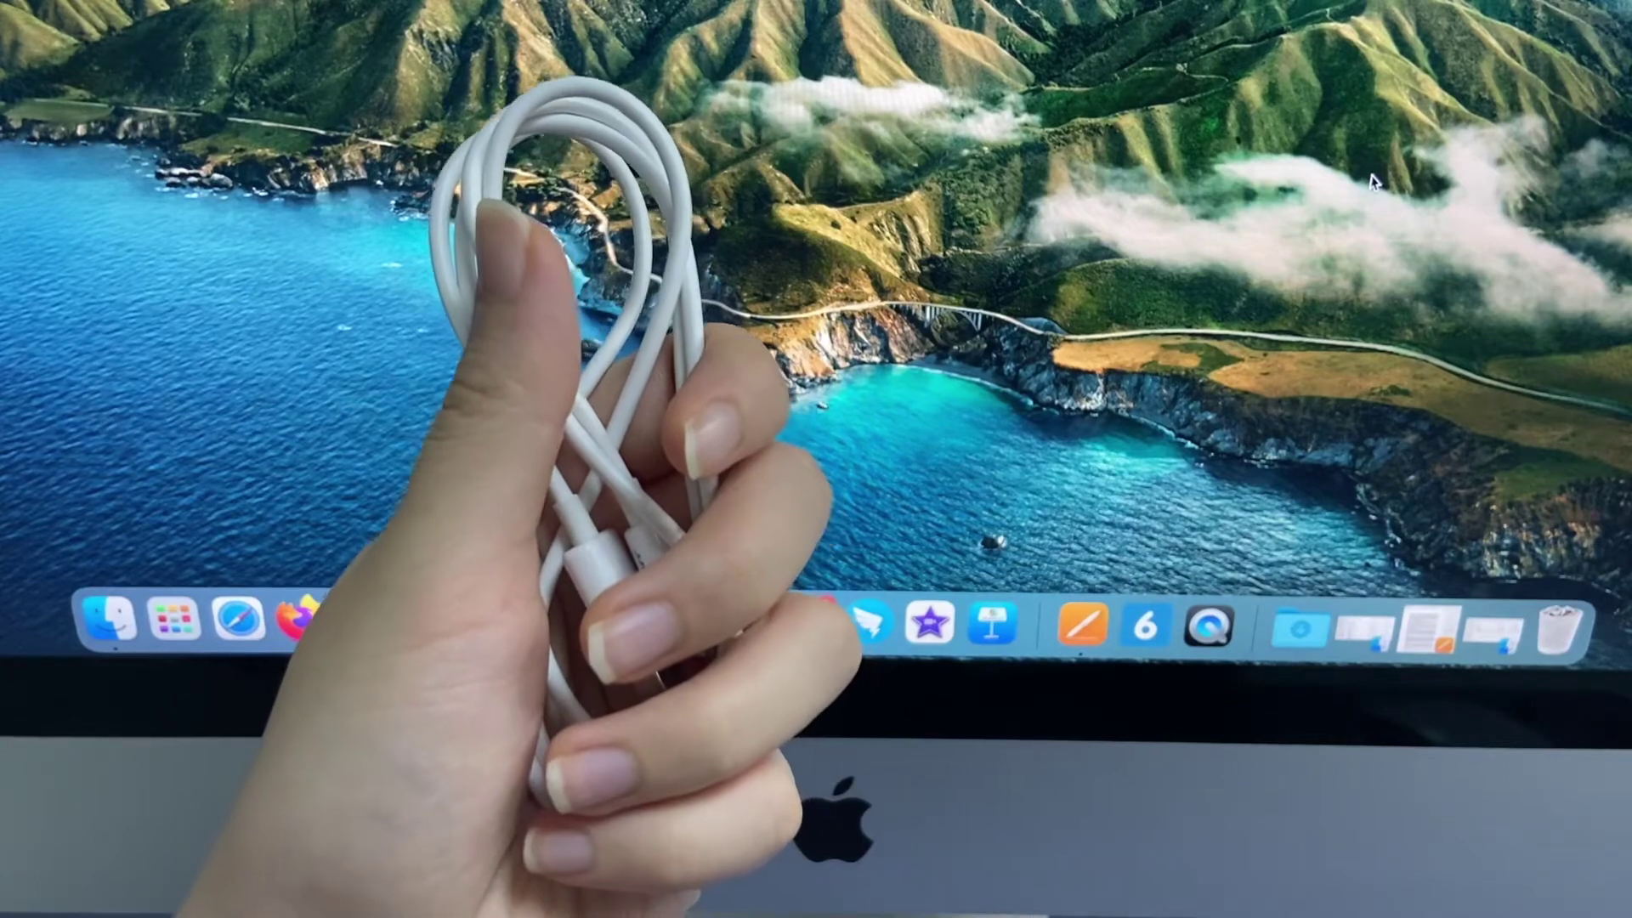
{"action": "type", "text": "app"}
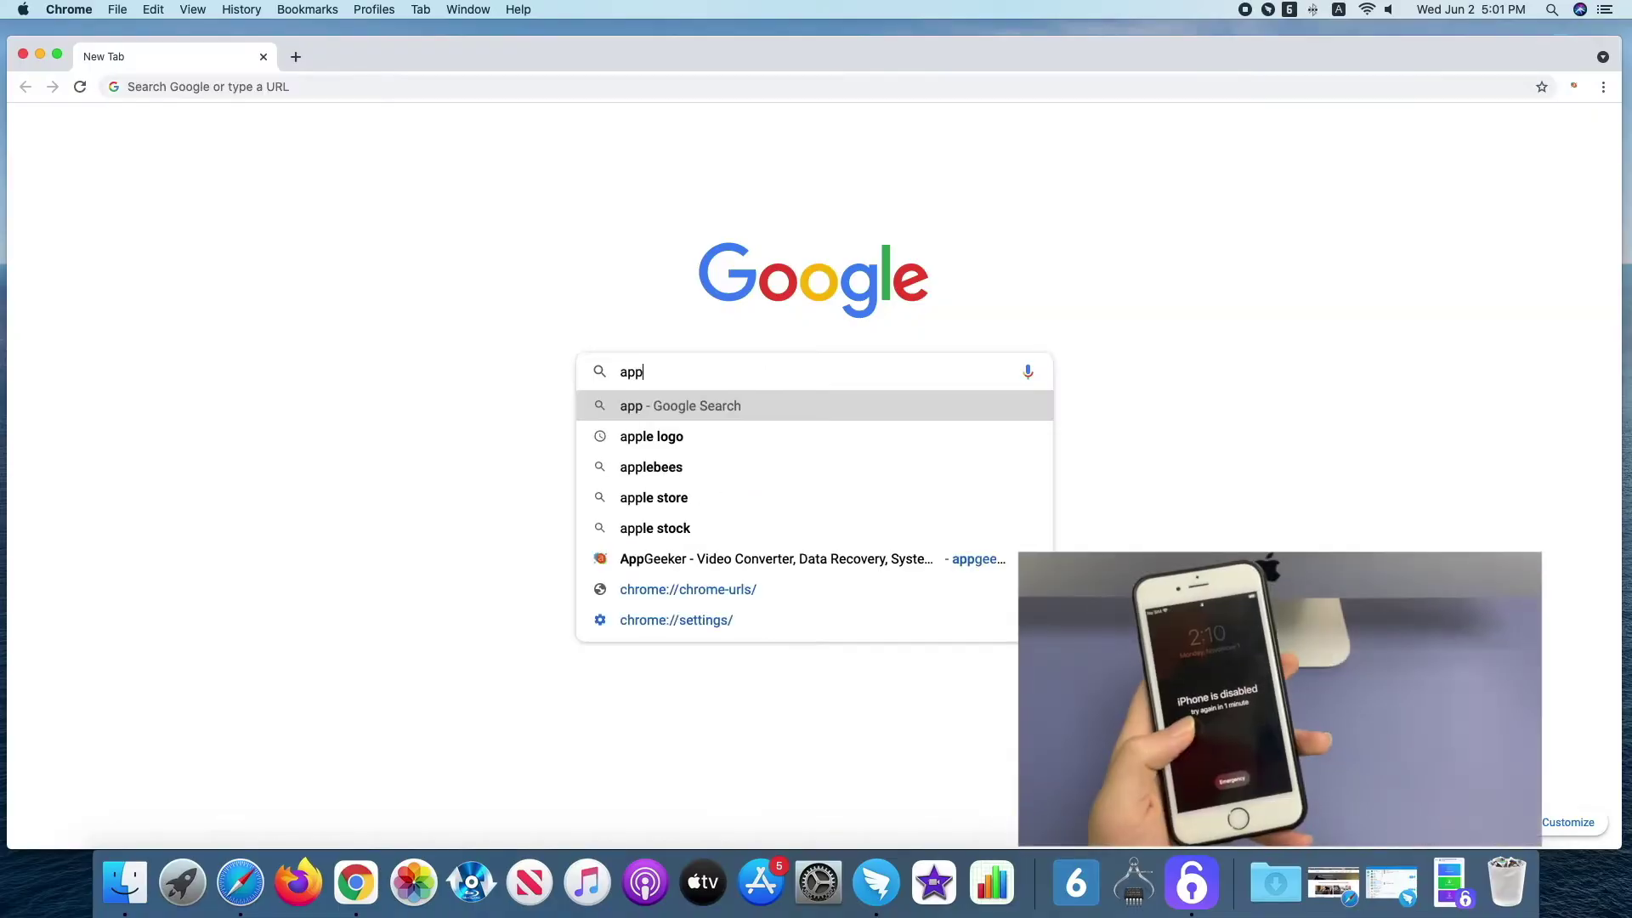
{"action": "type", "text": "geeker.com"}
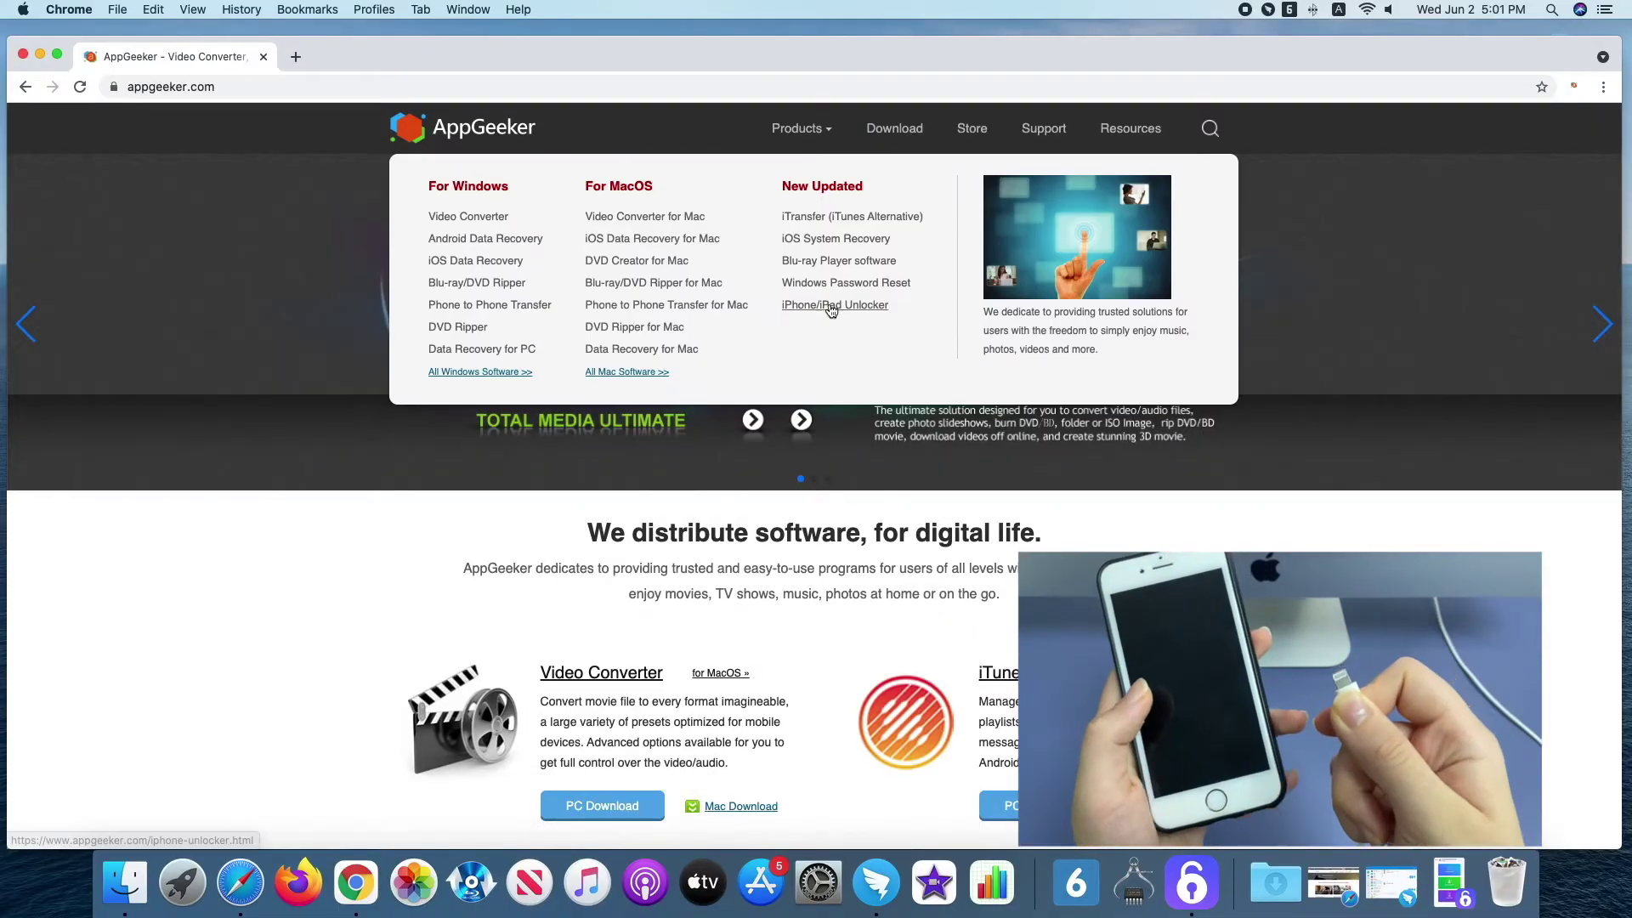
Step: Open AppGeeker's iPhone/iPad Unlocker product page, then close Chrome to show the unlocker app
{"action": "left_click", "coordinate": [816, 306]}
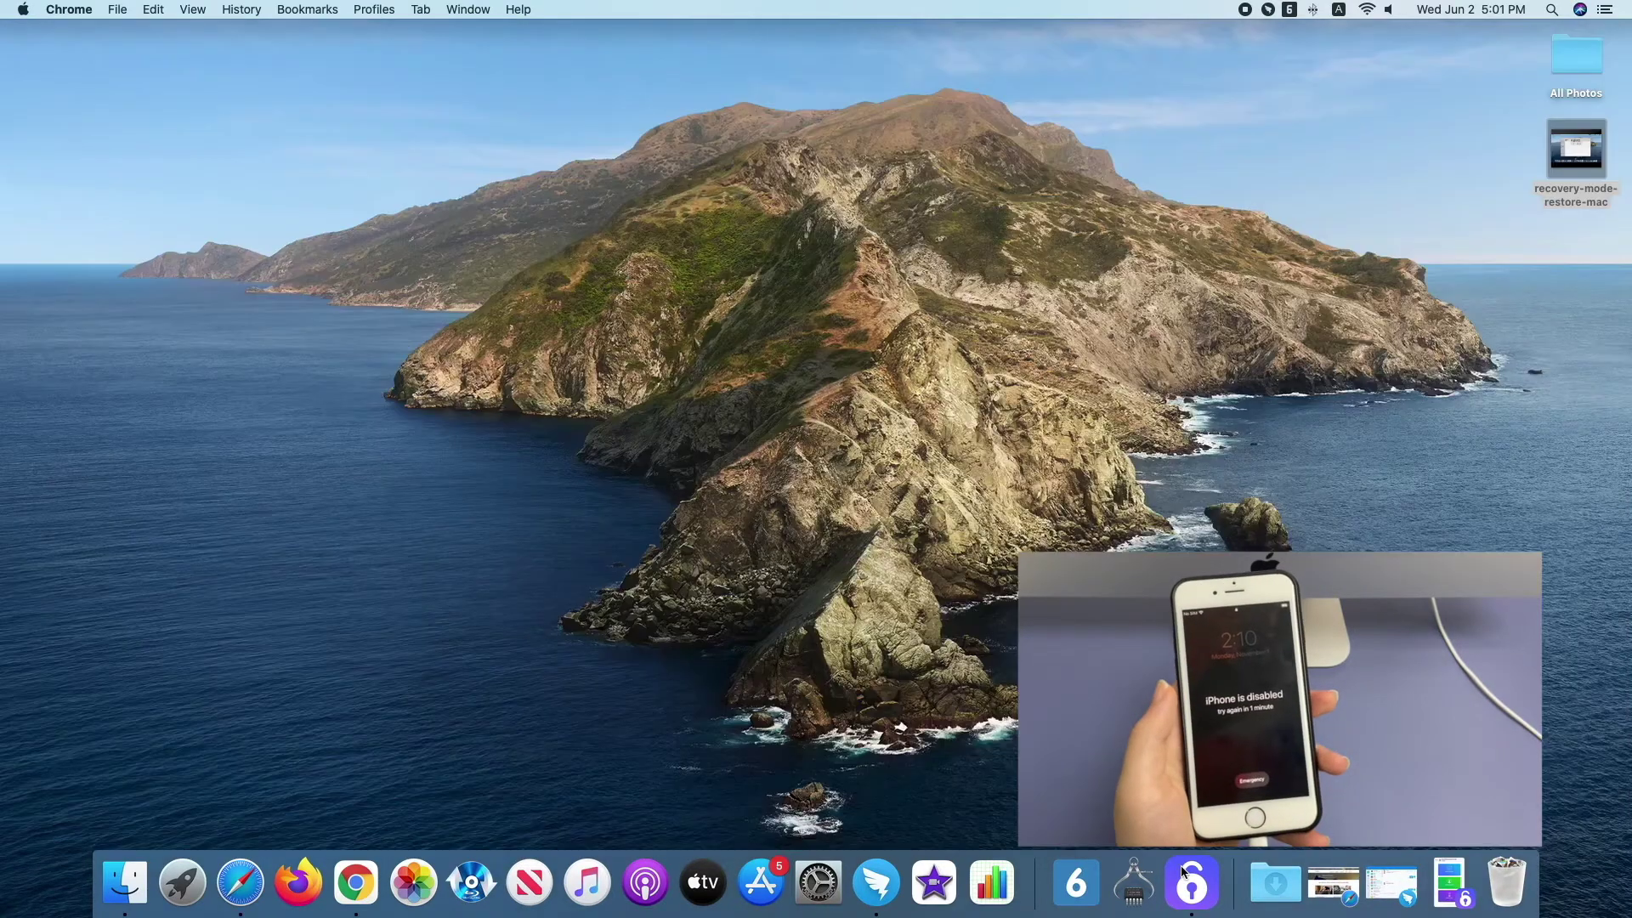
{"action": "left_click", "coordinate": [1186, 871]}
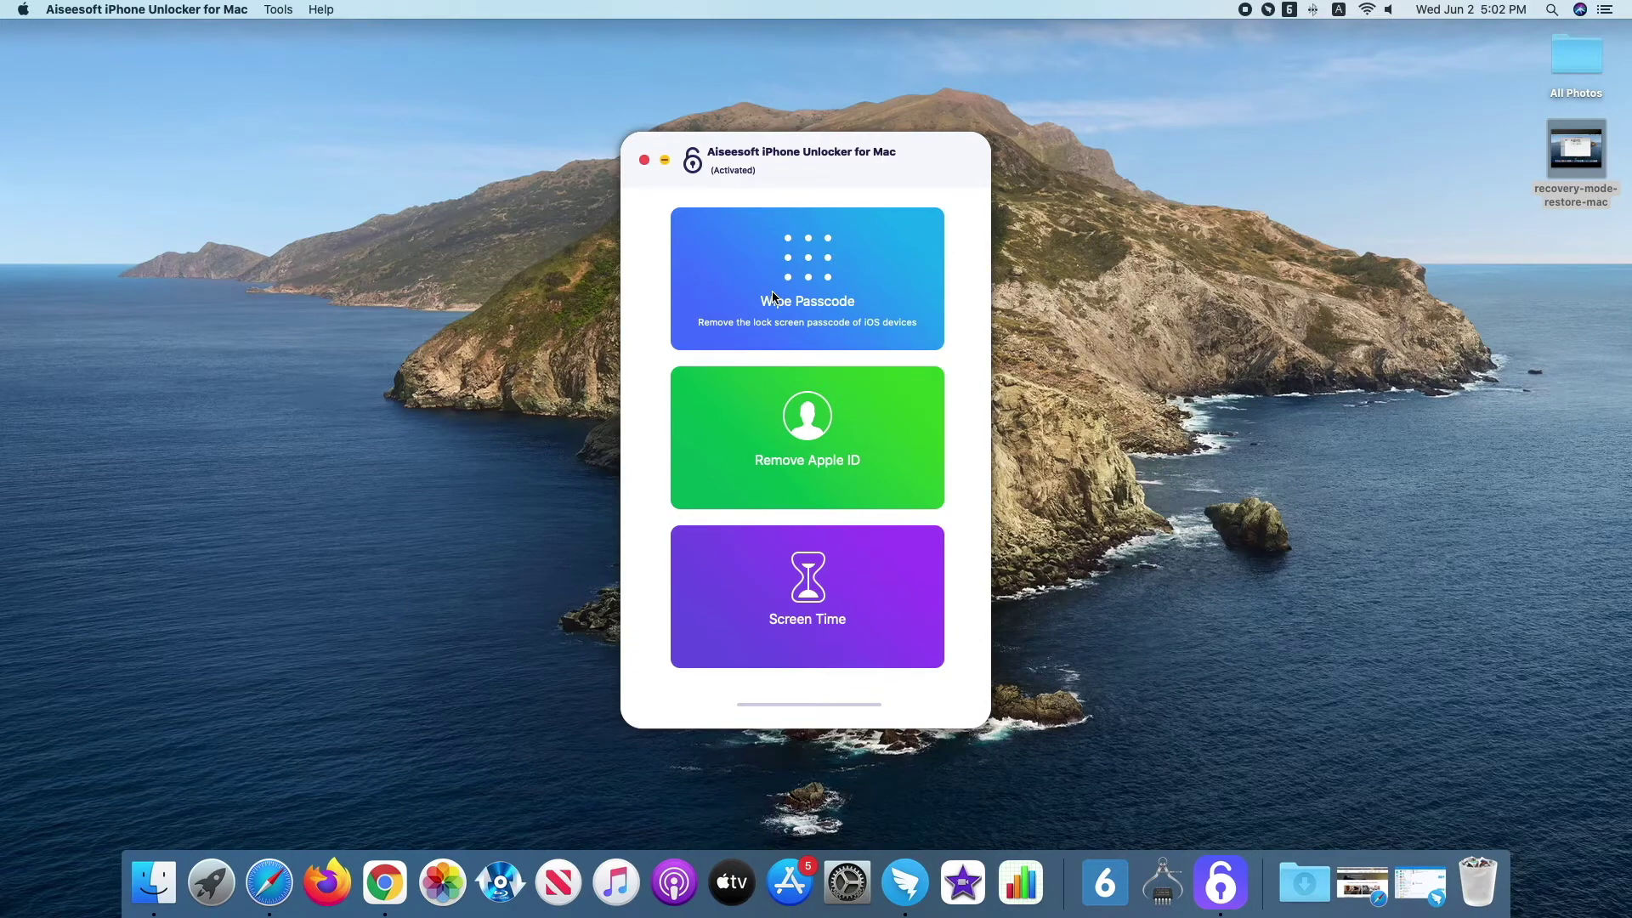
Step: Choose Wipe Passcode and start, bringing up the recovery-mode instructions for the connected iPhone
{"action": "left_click", "coordinate": [803, 301]}
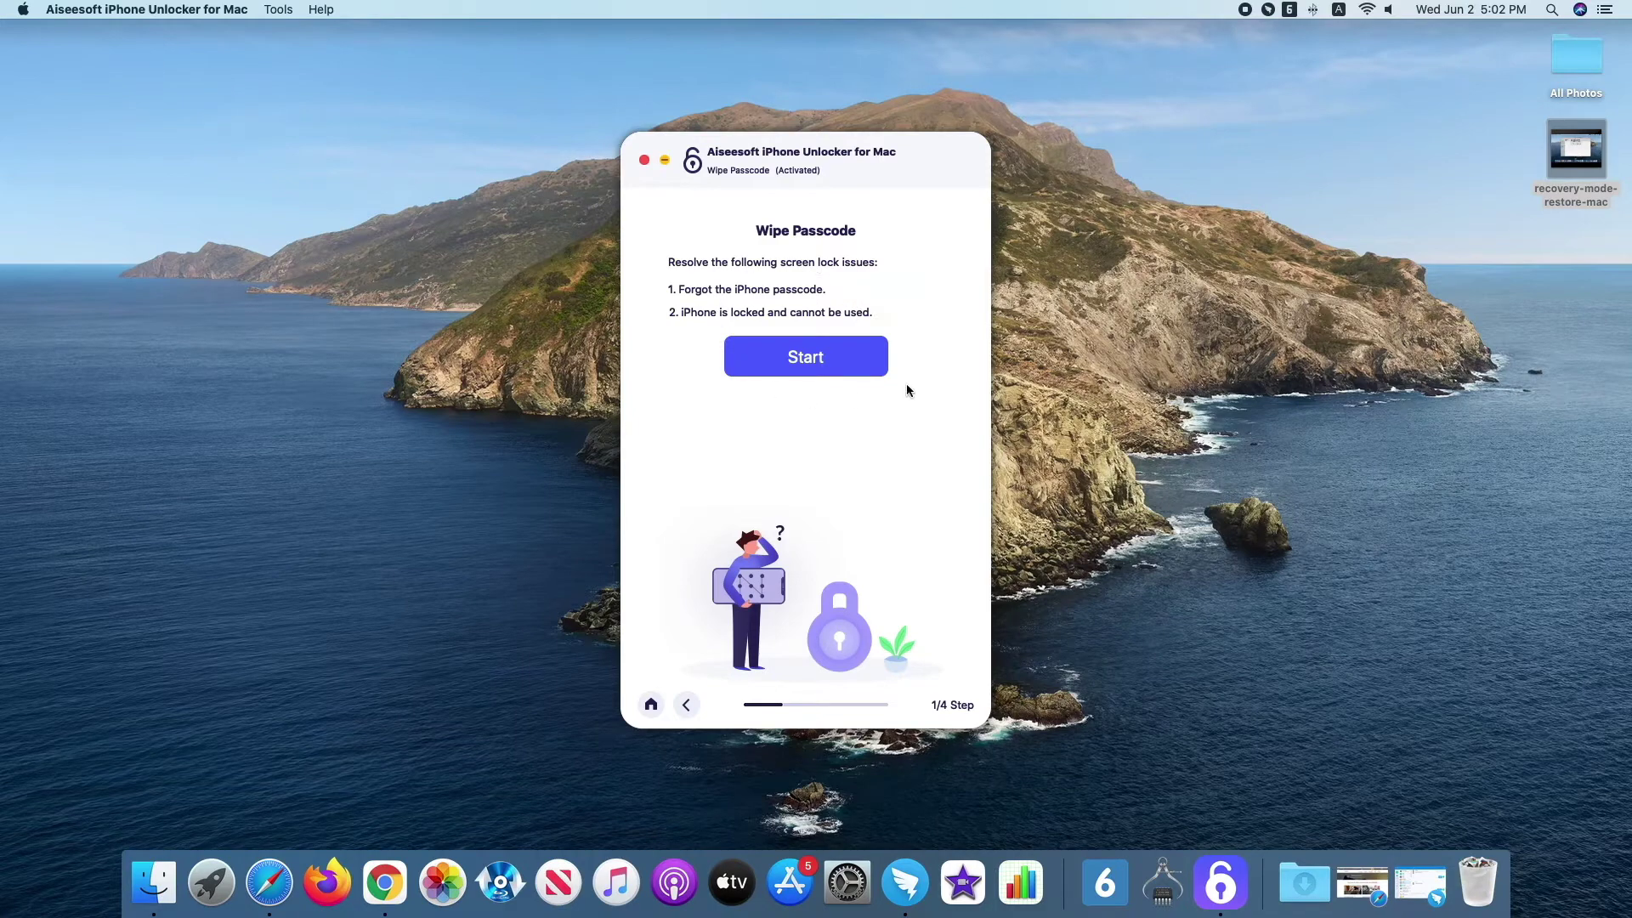
{"action": "left_click", "coordinate": [816, 352]}
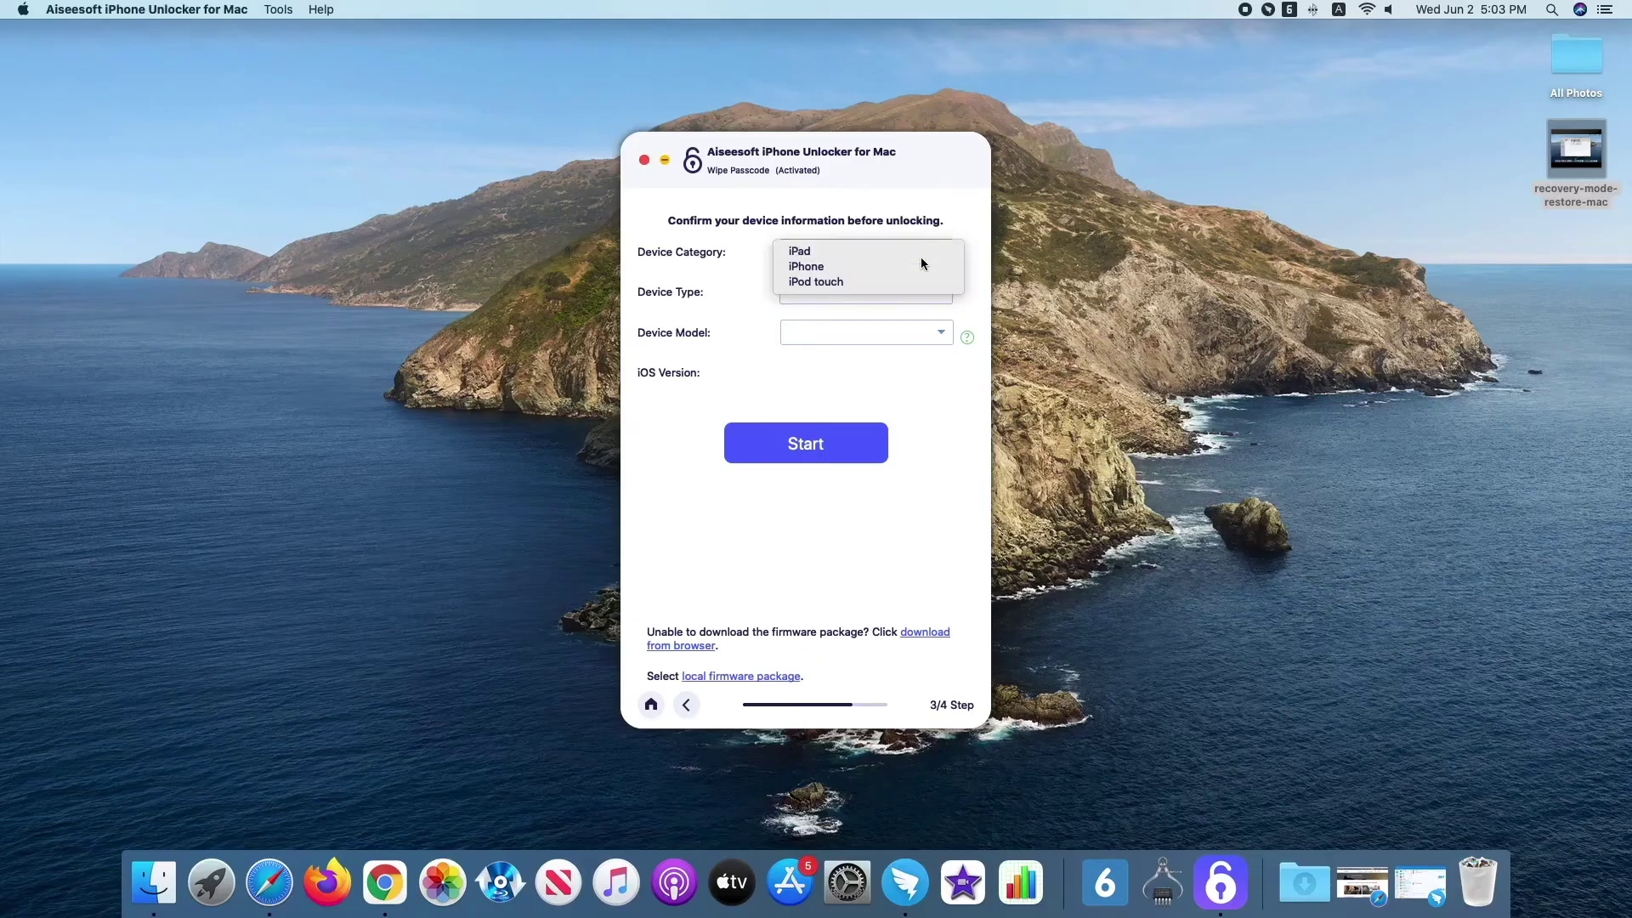
Step: Select iPhone 6s as the device type and download its iOS 14.6 firmware
{"action": "left_click", "coordinate": [918, 266]}
{"action": "left_click", "coordinate": [877, 294]}
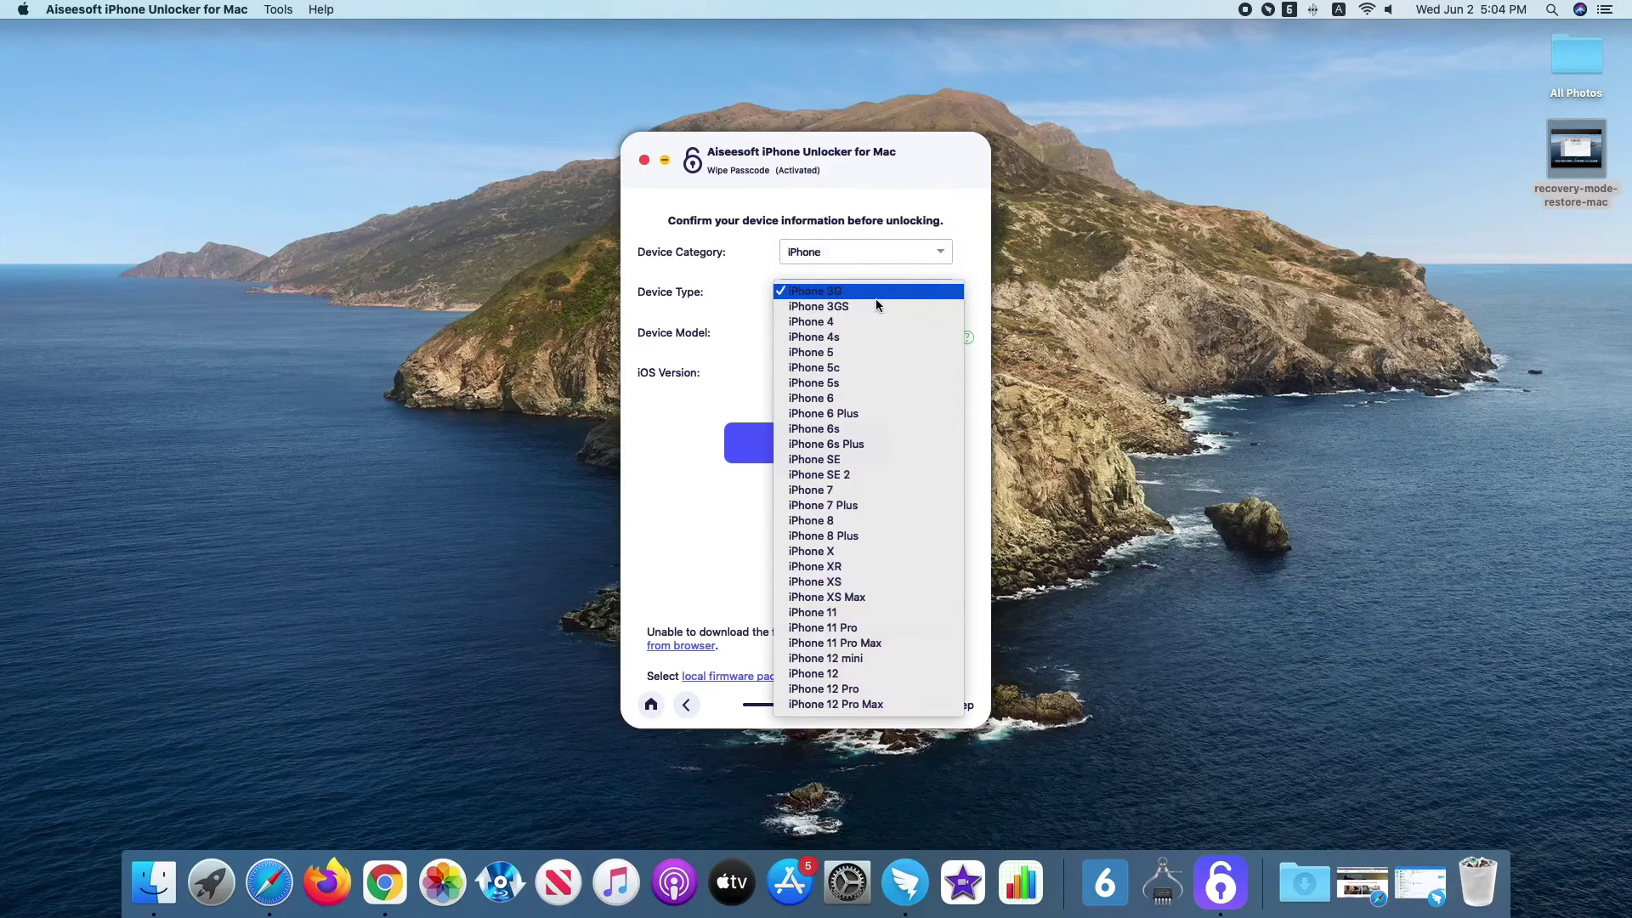
{"action": "left_click", "coordinate": [867, 431]}
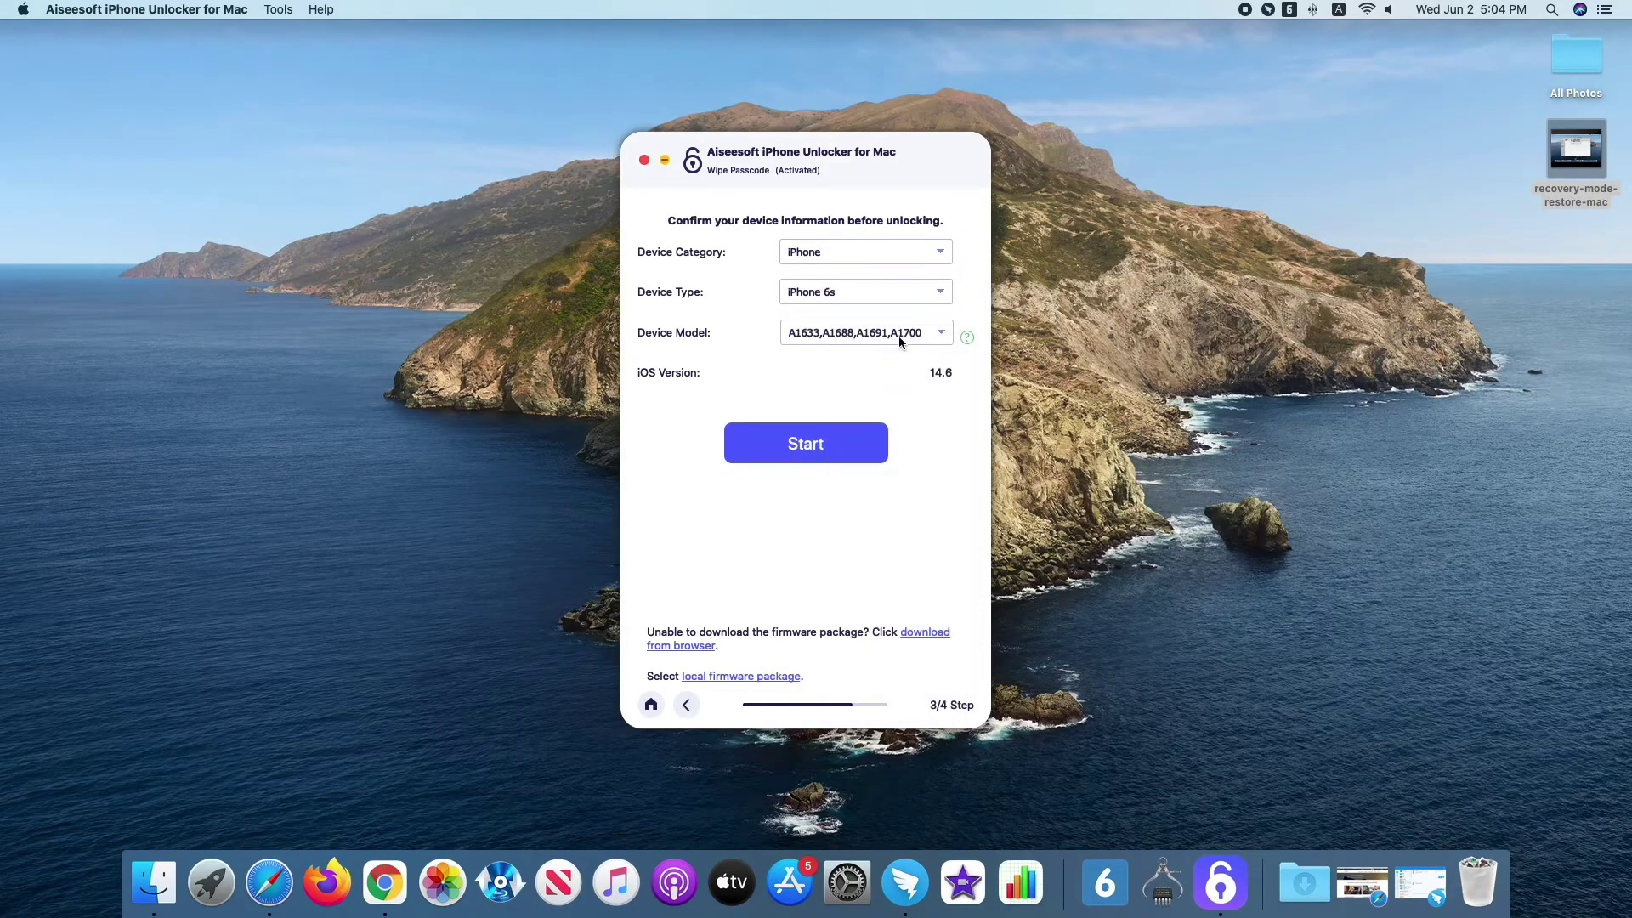
{"action": "left_click", "coordinate": [816, 449]}
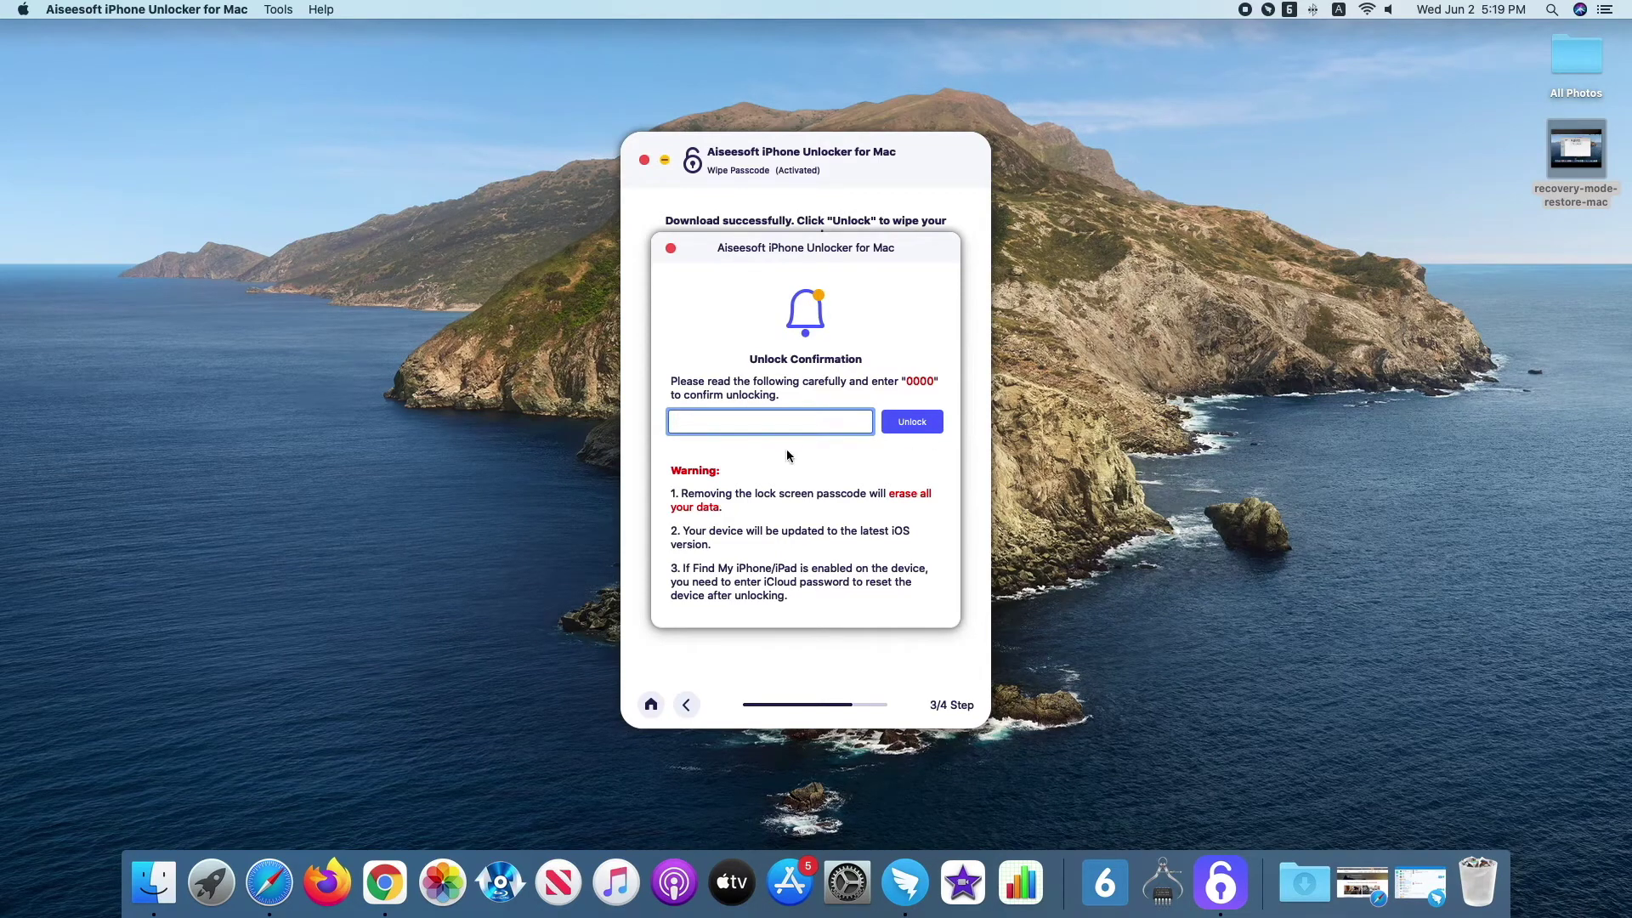
{"action": "type", "text": "0000"}
Step: Confirm the passcode wipe with 0000 in the Unlock Confirmation prompt
{"action": "left_click", "coordinate": [926, 428]}
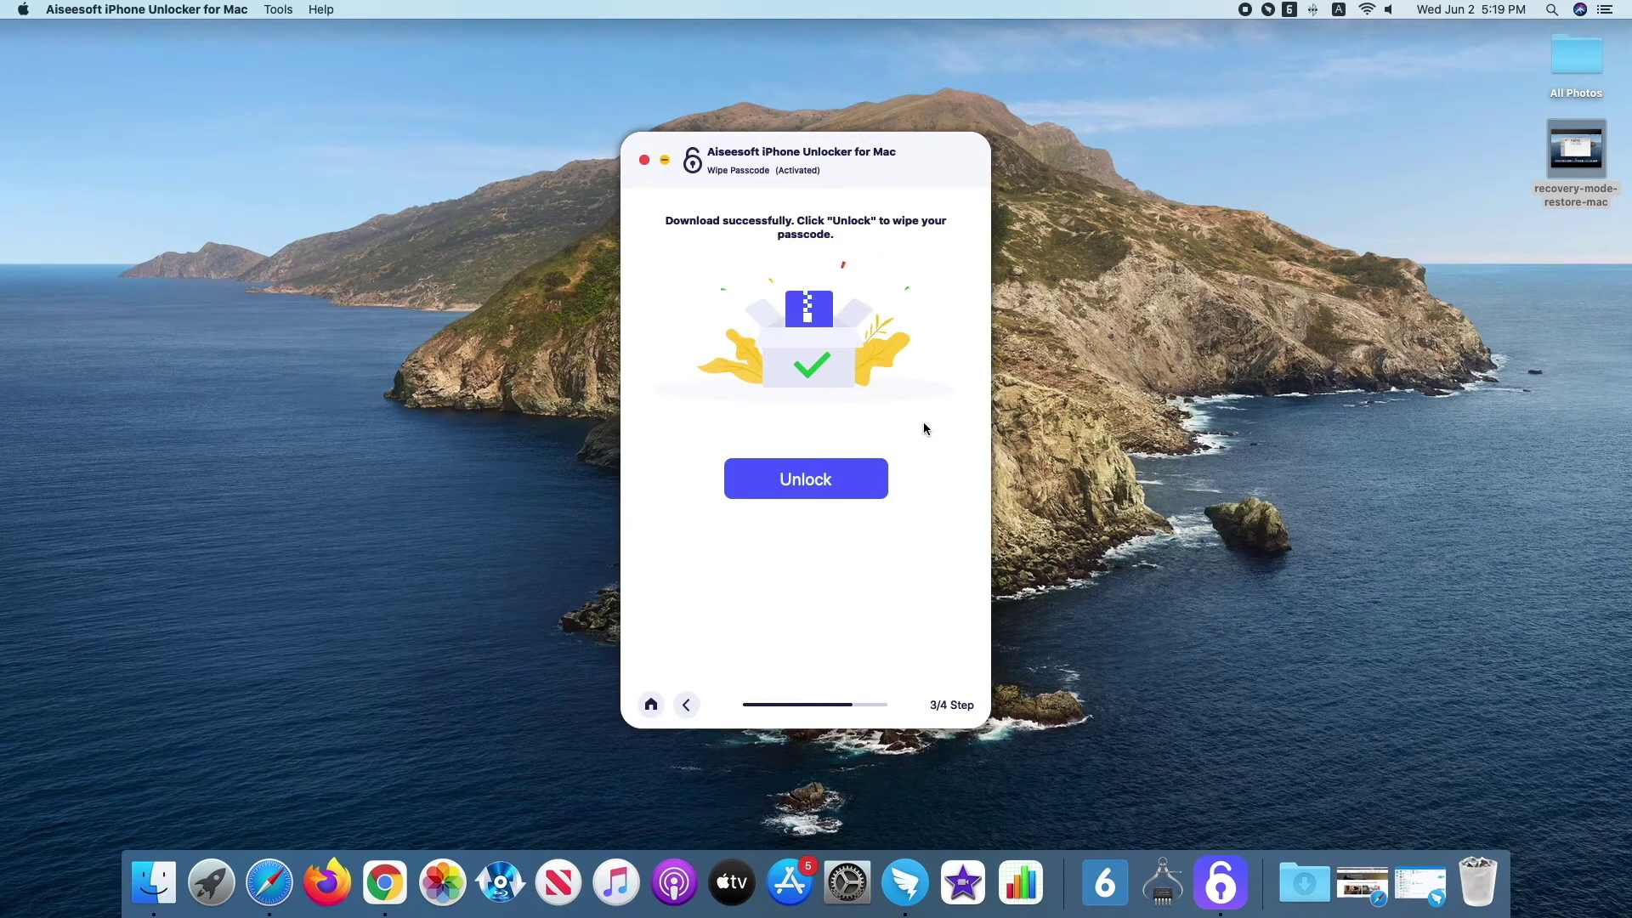